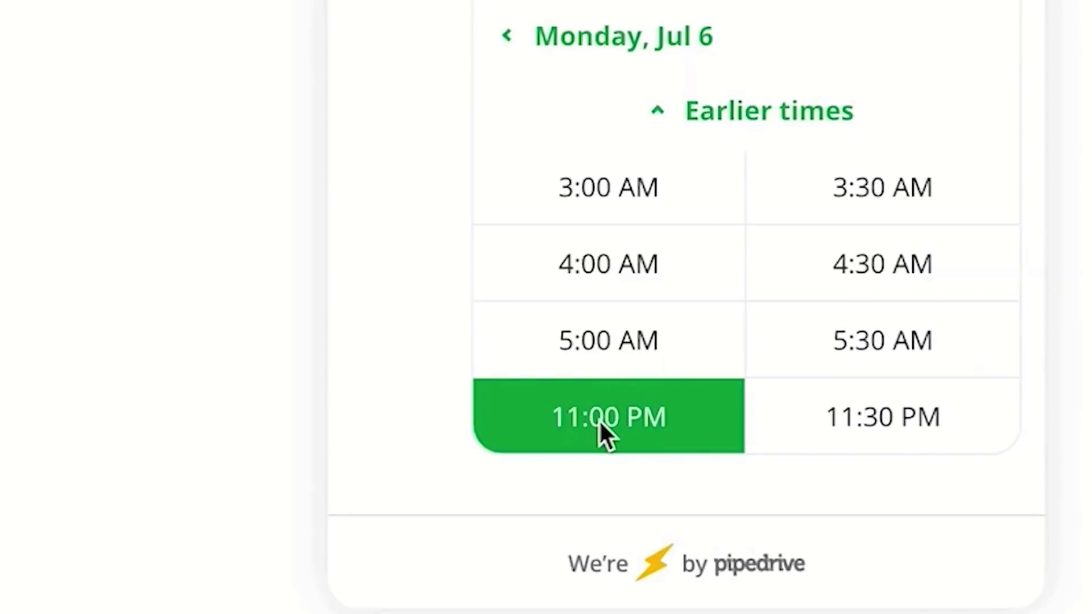
Book the July 6th 11:00 PM demo slot and open a Live Chat contact's details
left_click(598, 418)
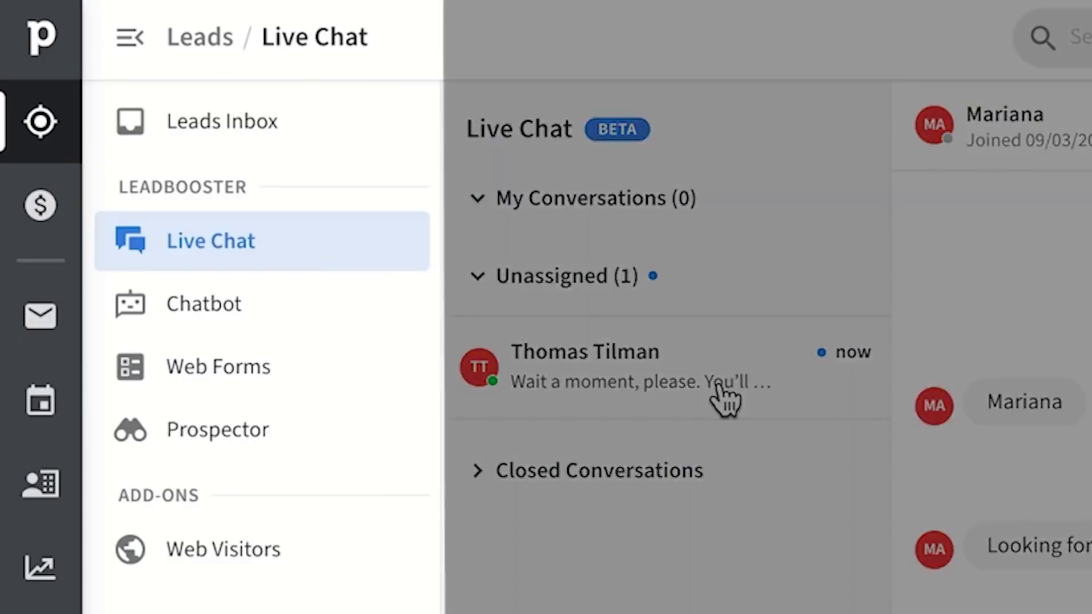
left_click(726, 398)
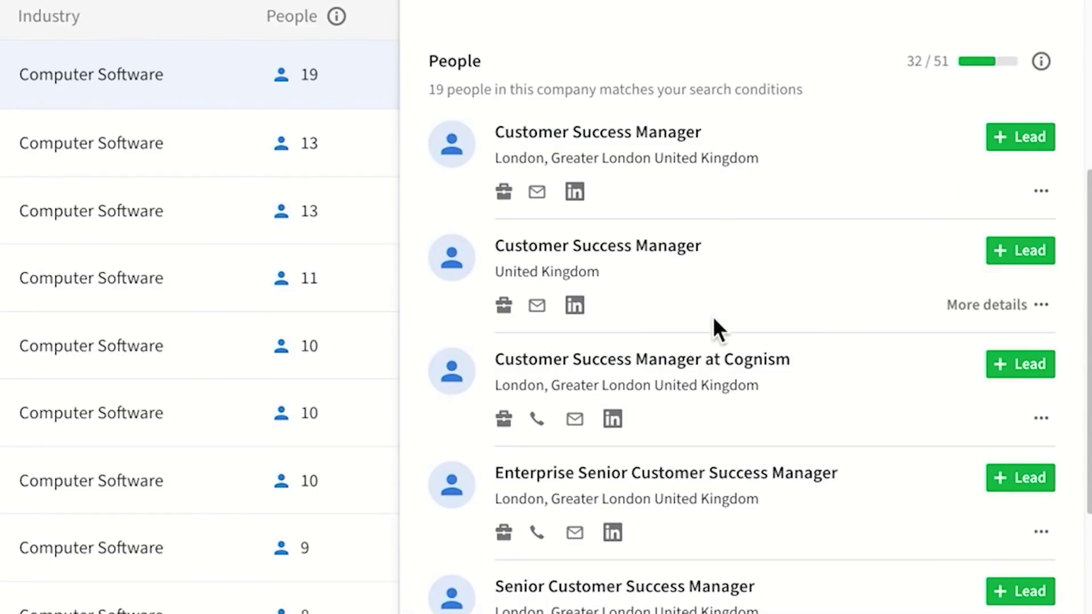
left_click(1040, 193)
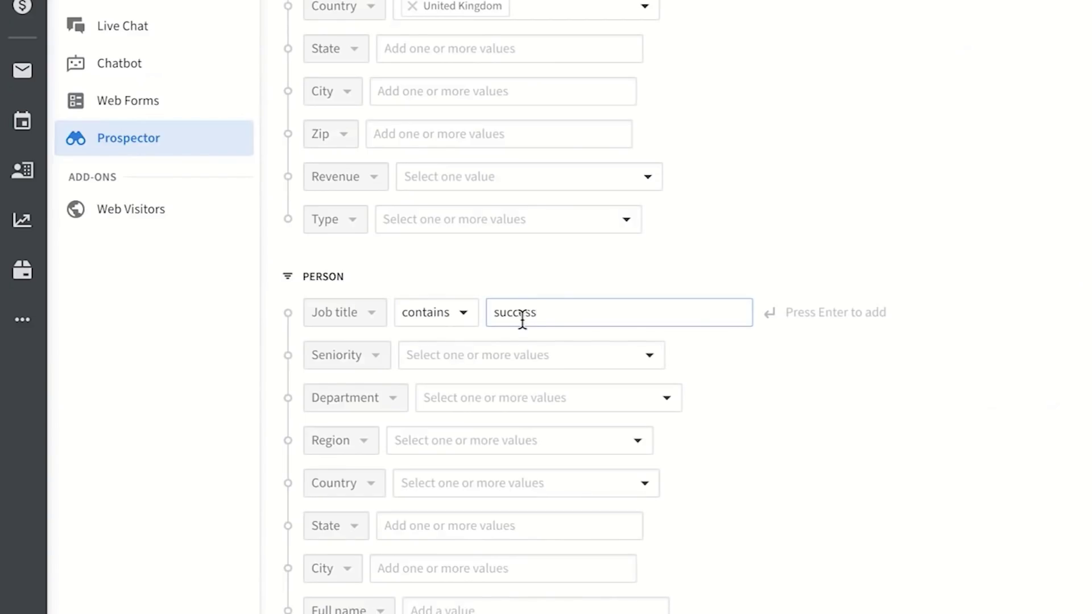
Filter Prospector results to job titles containing 'success' and browse the list
key("Return")
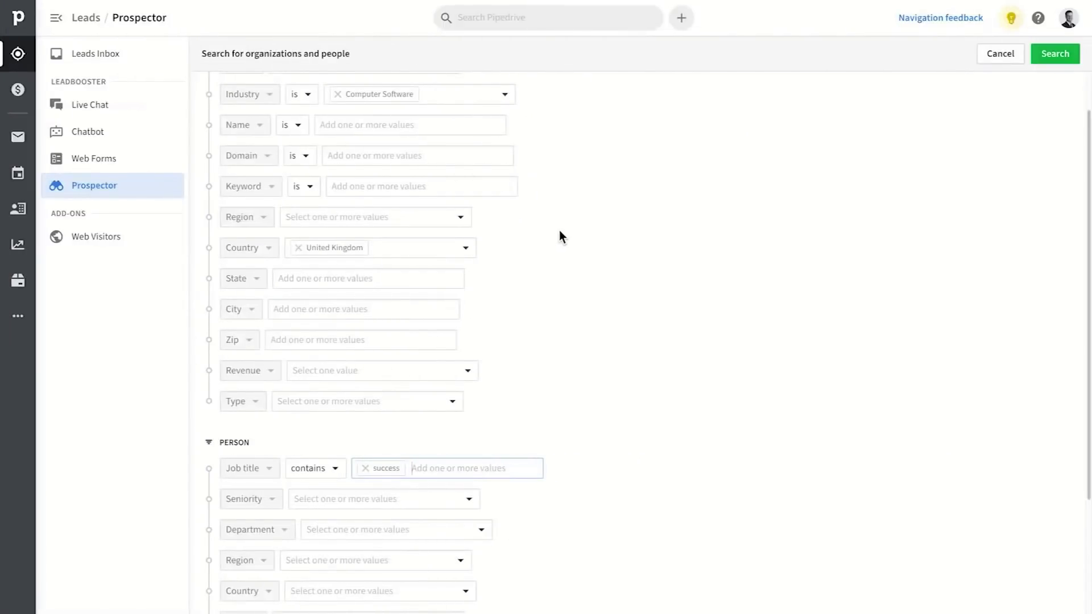
scroll(558, 230, "up", 2)
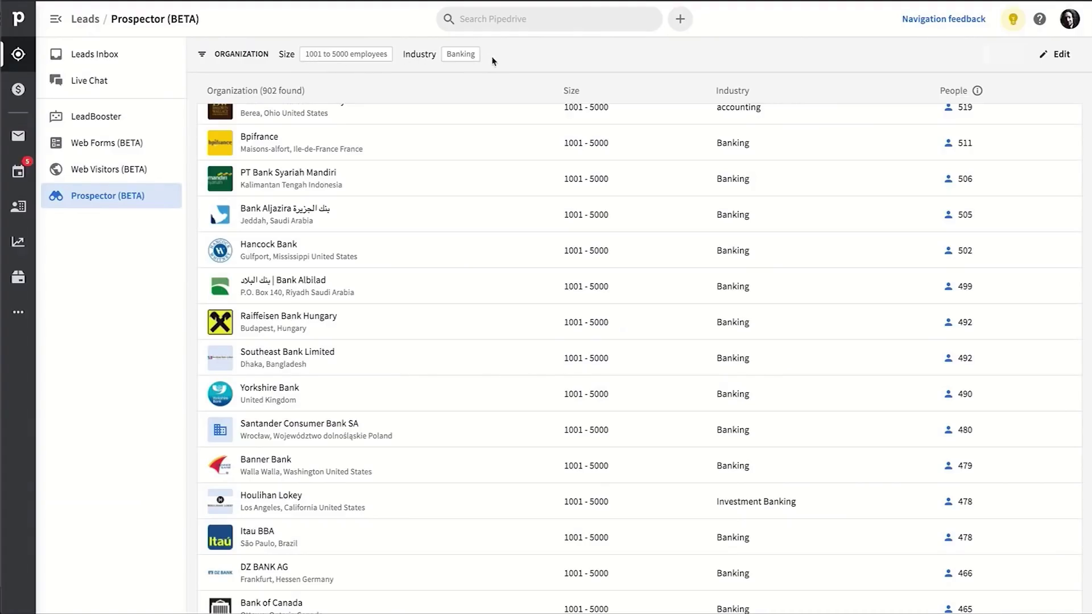
scroll(264, 295, "down", 5)
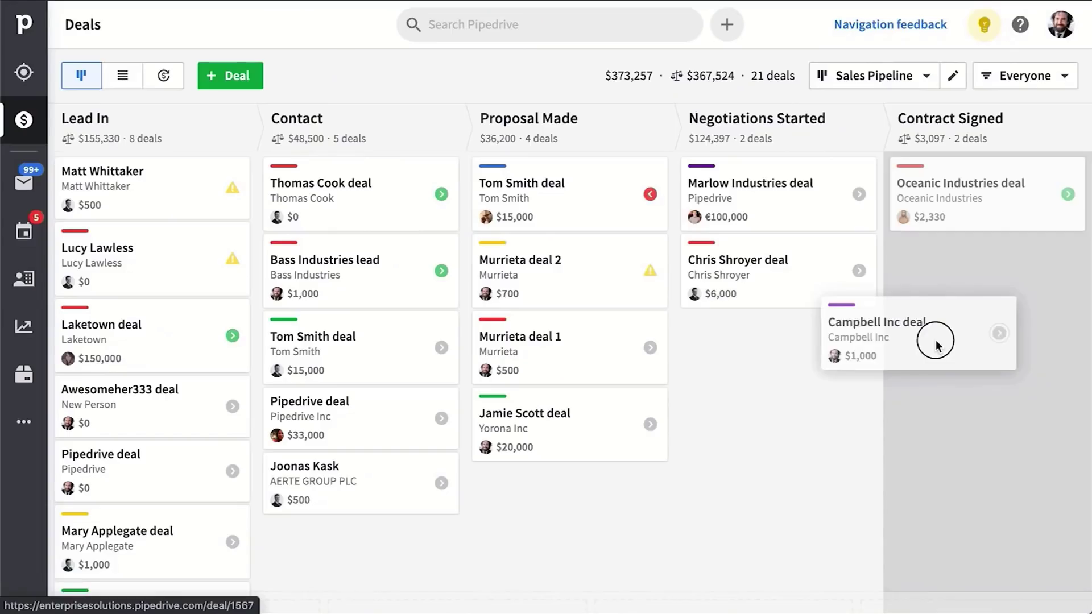
Move the Campbell Inc deal card to WON to mark it won
left_click_drag(937, 344, 753, 519)
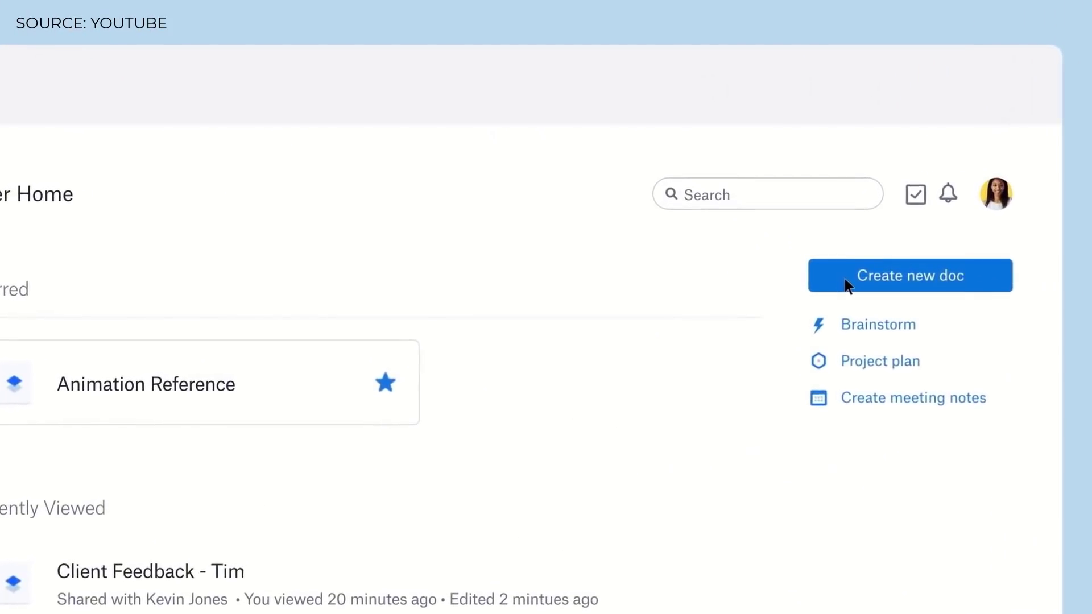
Create a doc, invite two suggested collaborators, and title it 'Final design pitch: Battlesna…'
left_click(845, 279)
left_click(719, 164)
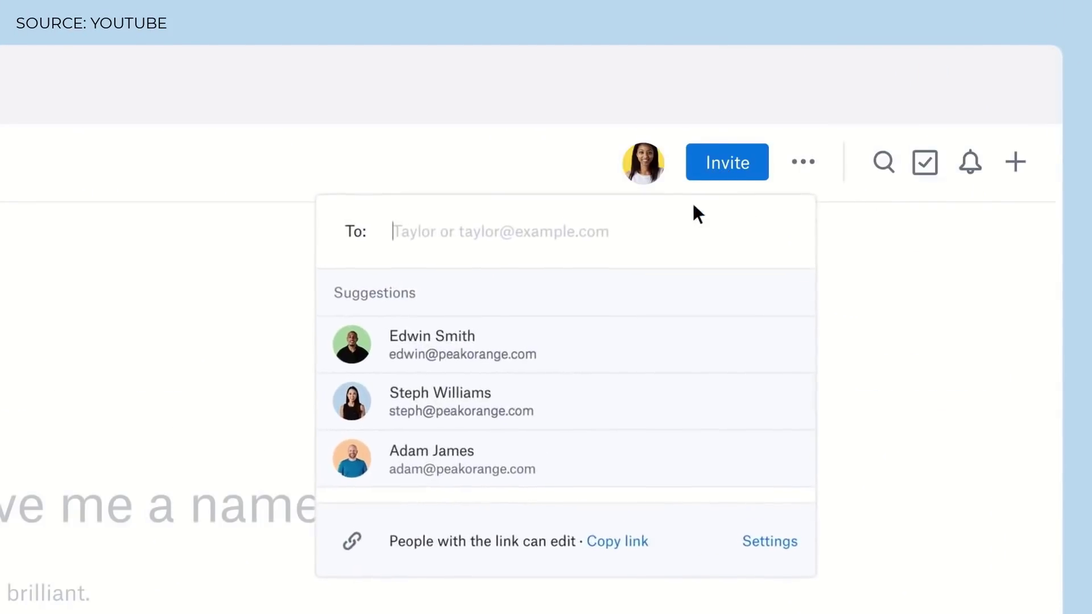
left_click(554, 339)
left_click(536, 339)
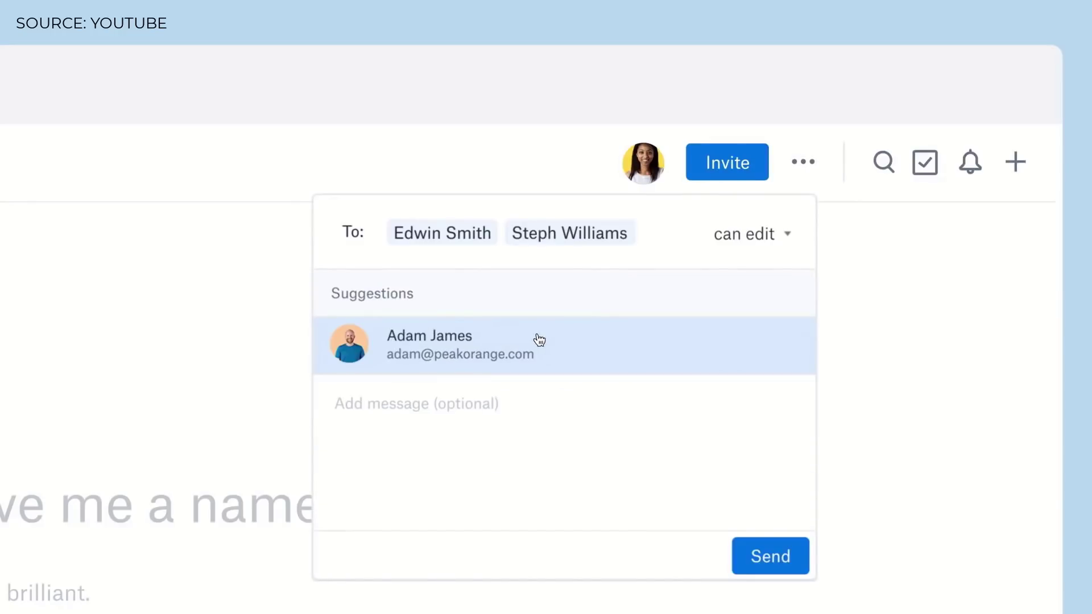
left_click(739, 540)
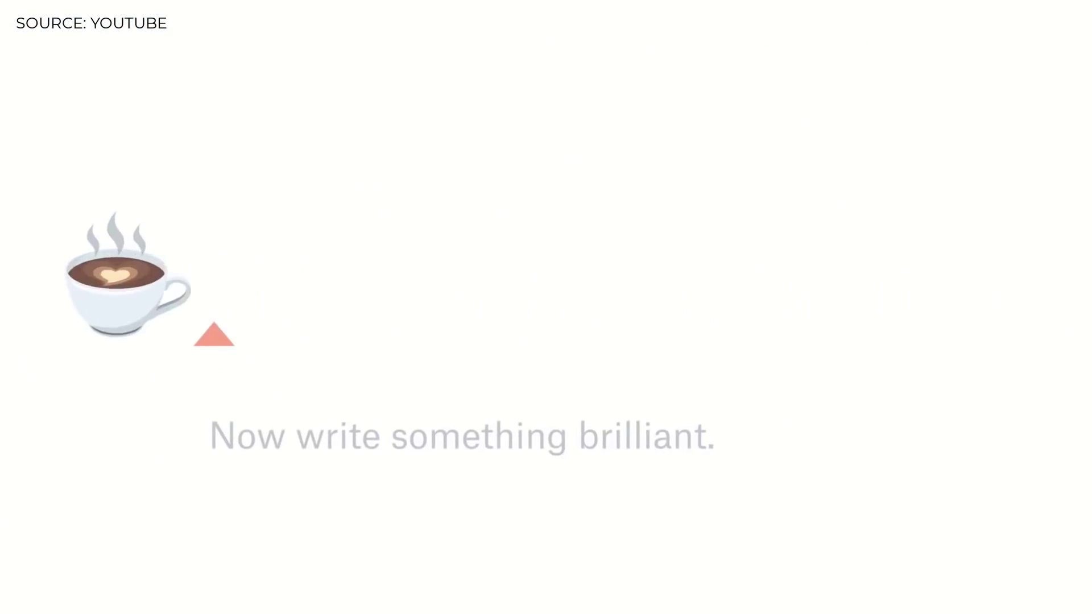
type("Final design pitch: Battlesna")
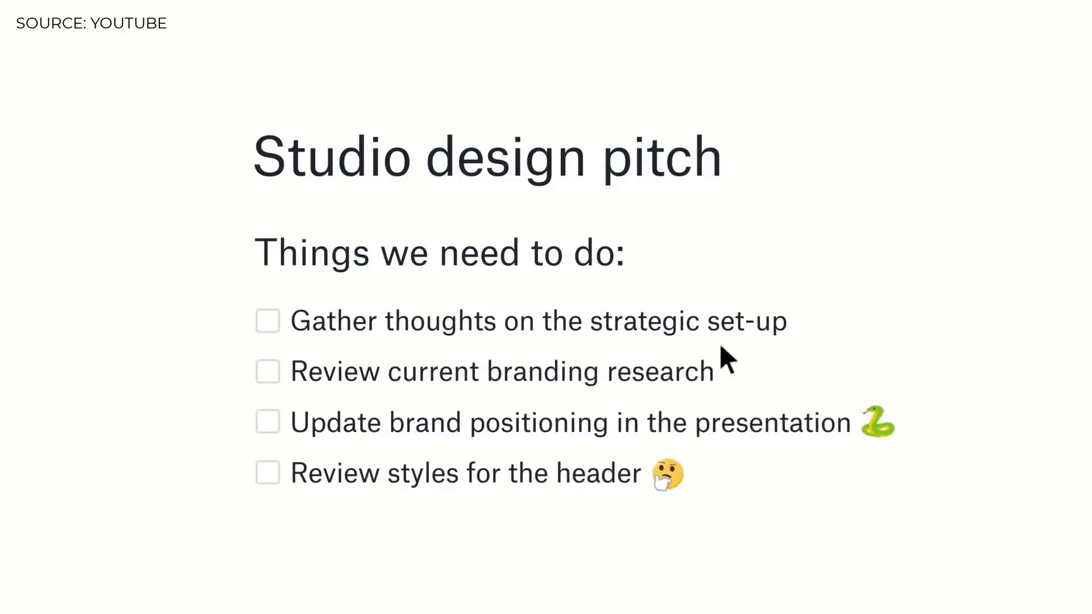
Tick off the branding research to-do and add a Designs gallery with a full-width coffee image
left_click(266, 370)
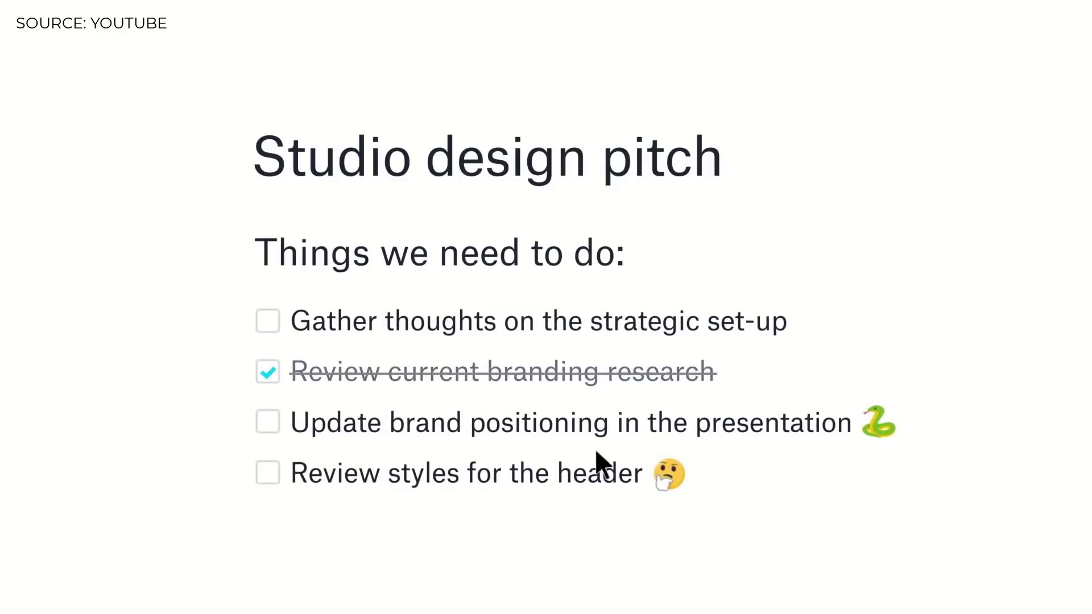
type("Designs")
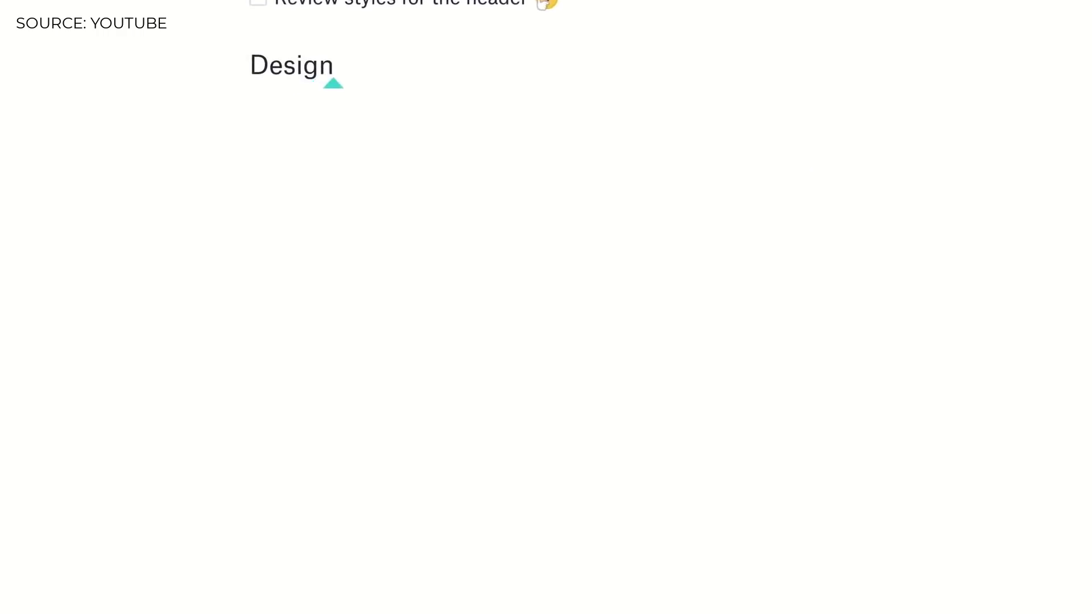
left_click_drag(1091, 461, 626, 182)
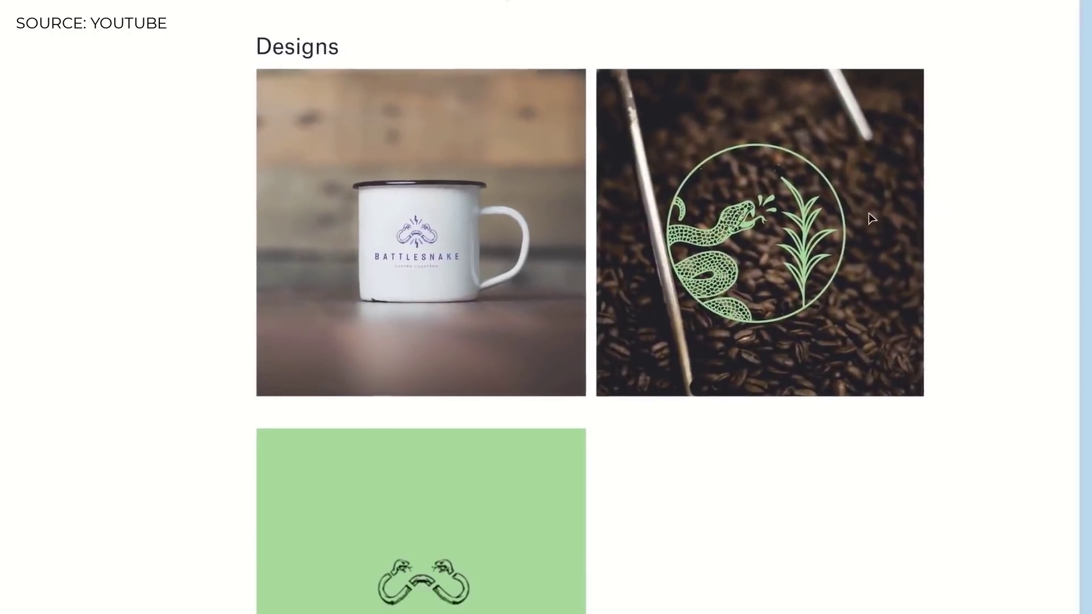
left_click_drag(952, 242, 950, 244)
left_click_drag(826, 202, 571, 354)
Post a comment asking 'you ok to handle that? And…' to the collaborators
scroll(398, 529, "down", 15)
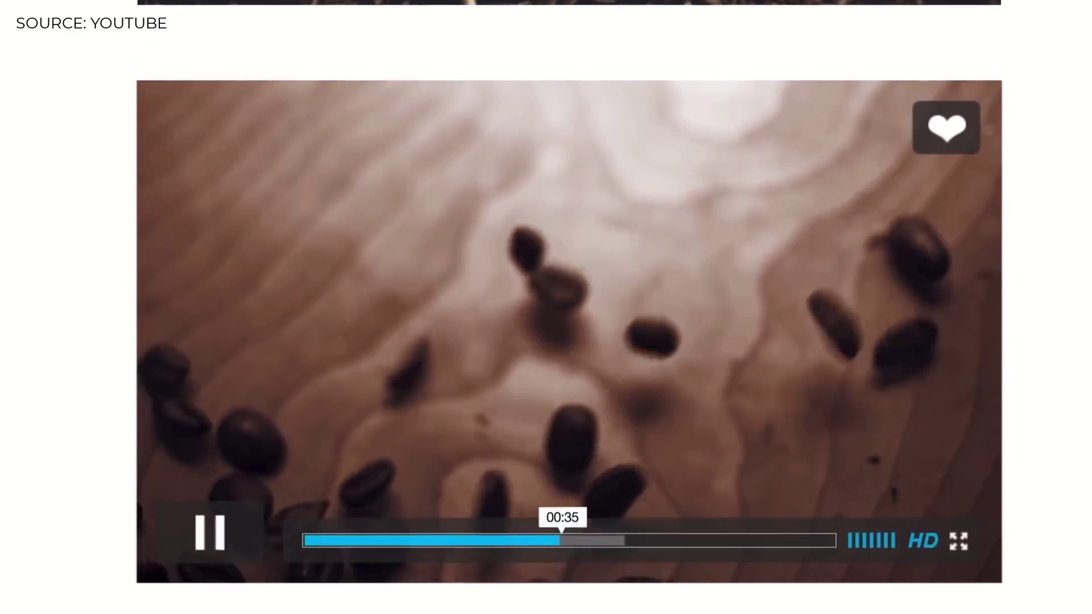
scroll(398, 528, "down", 3)
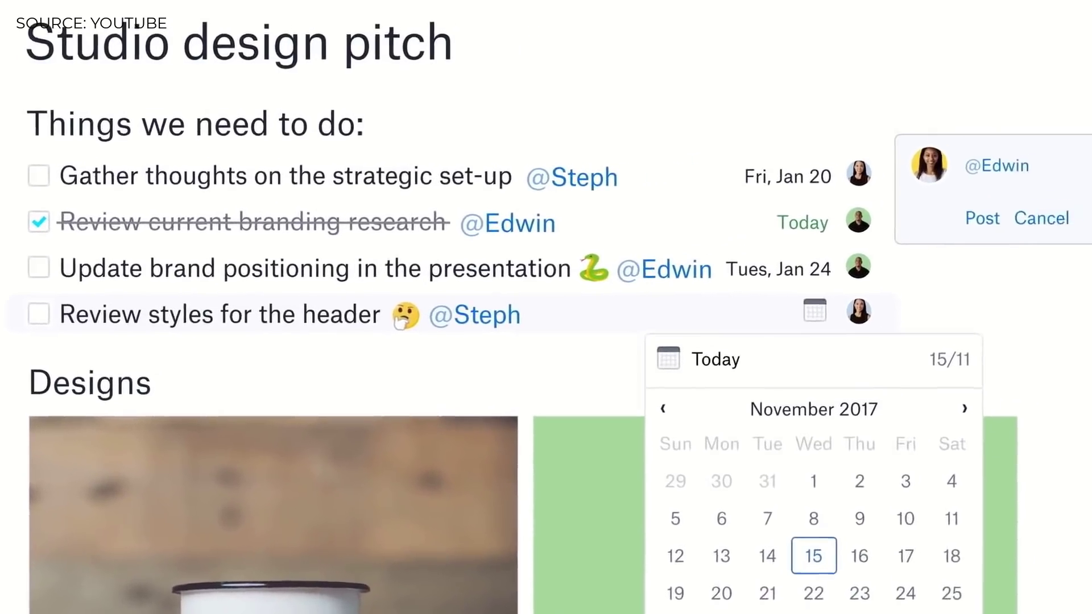
type("you ok to handle that? And @Steph all good?")
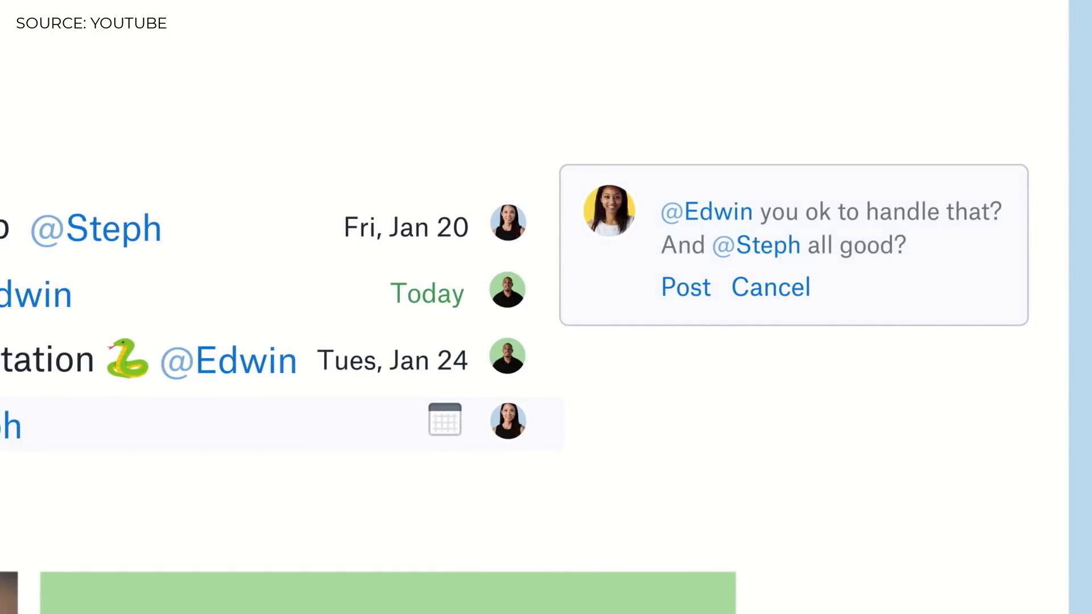
key("Return")
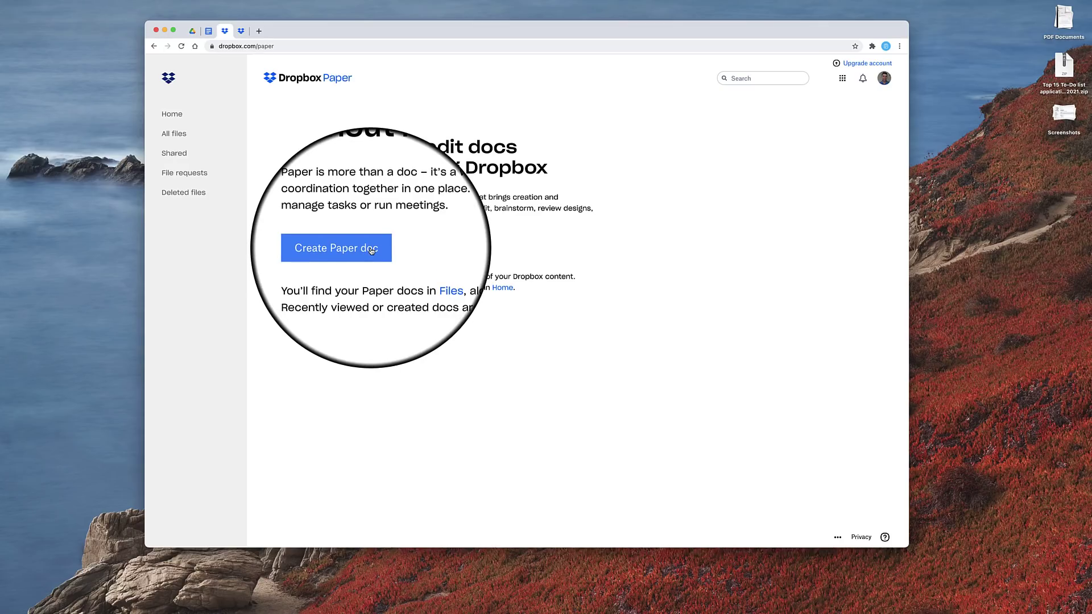
Create a new blank Untitled Paper doc from the Dropbox Paper page
left_click(372, 251)
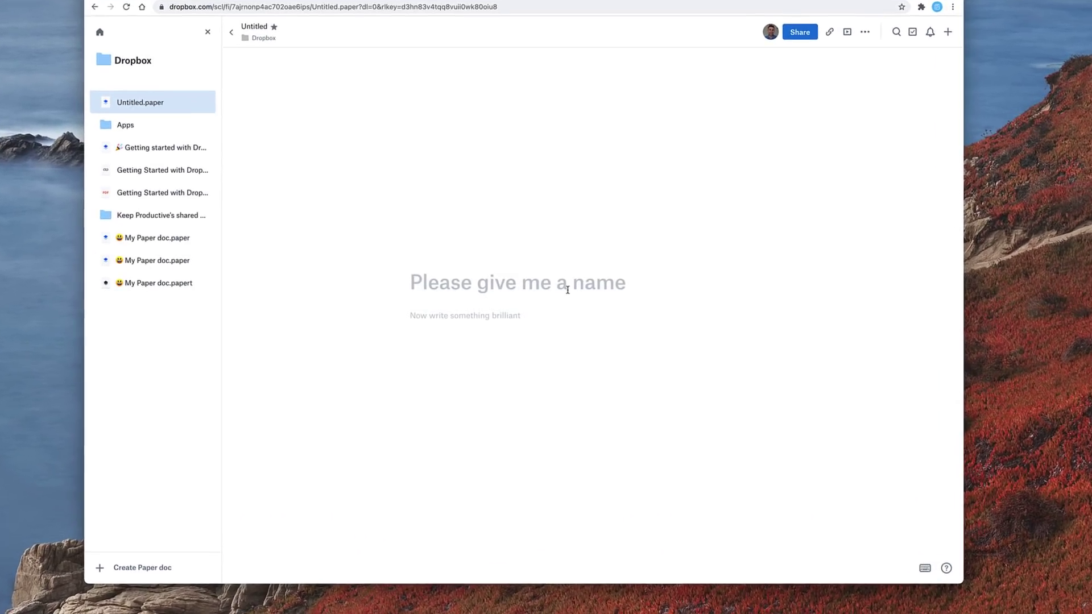
Title the doc 'Example', then dismiss the calendar-event link prompt and Share options
type("Example")
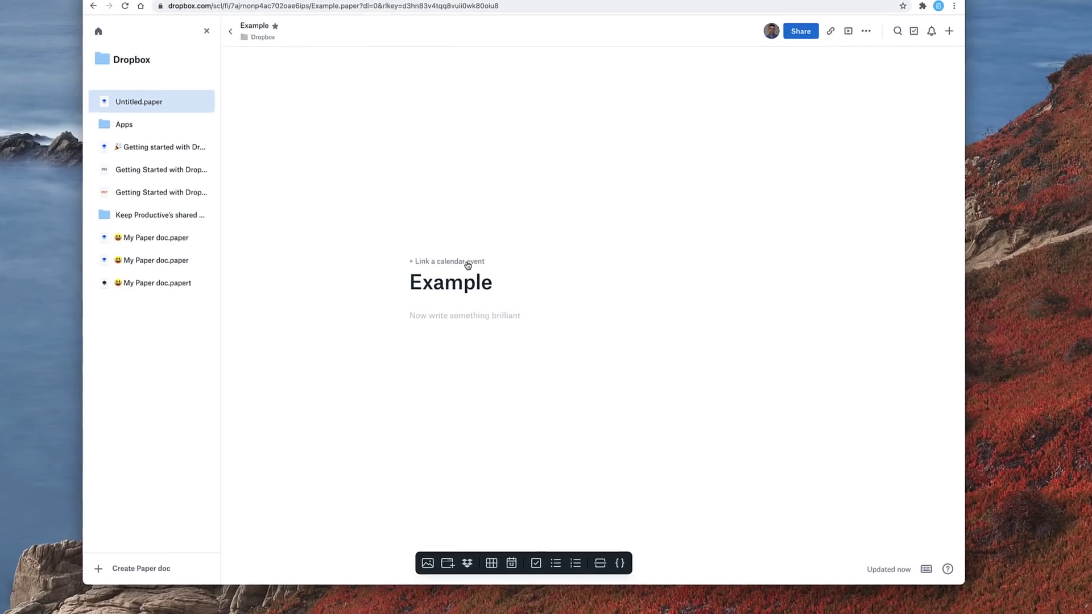
left_click(482, 268)
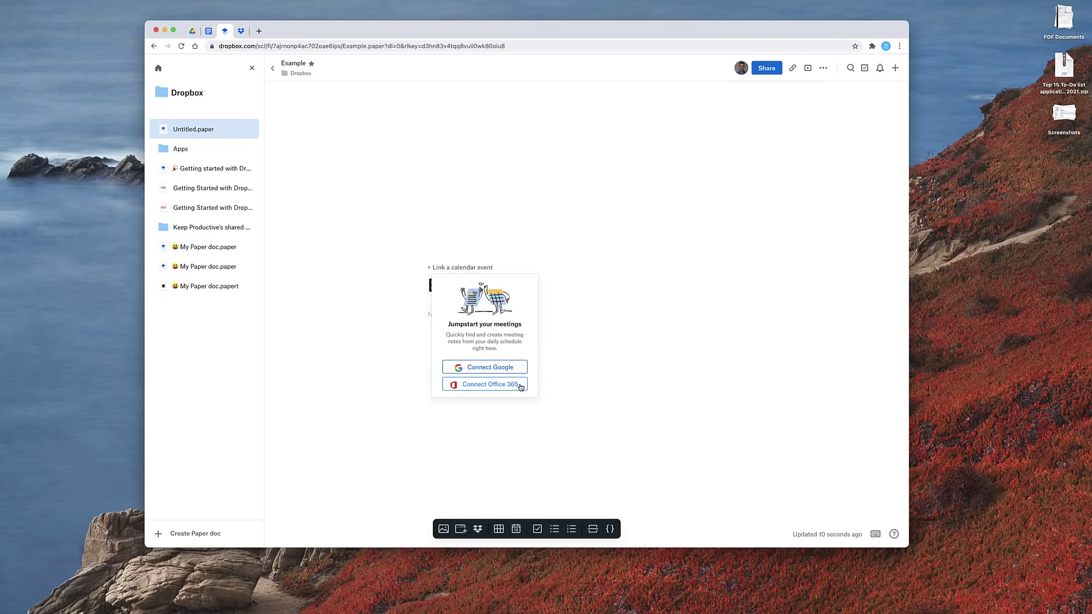
left_click(564, 371)
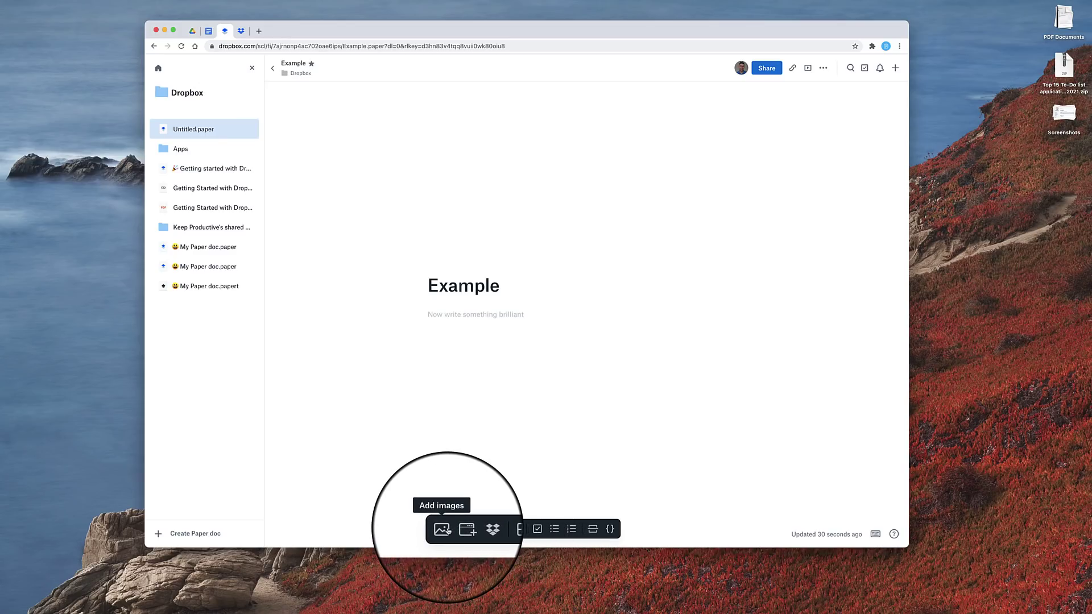
left_click(766, 70)
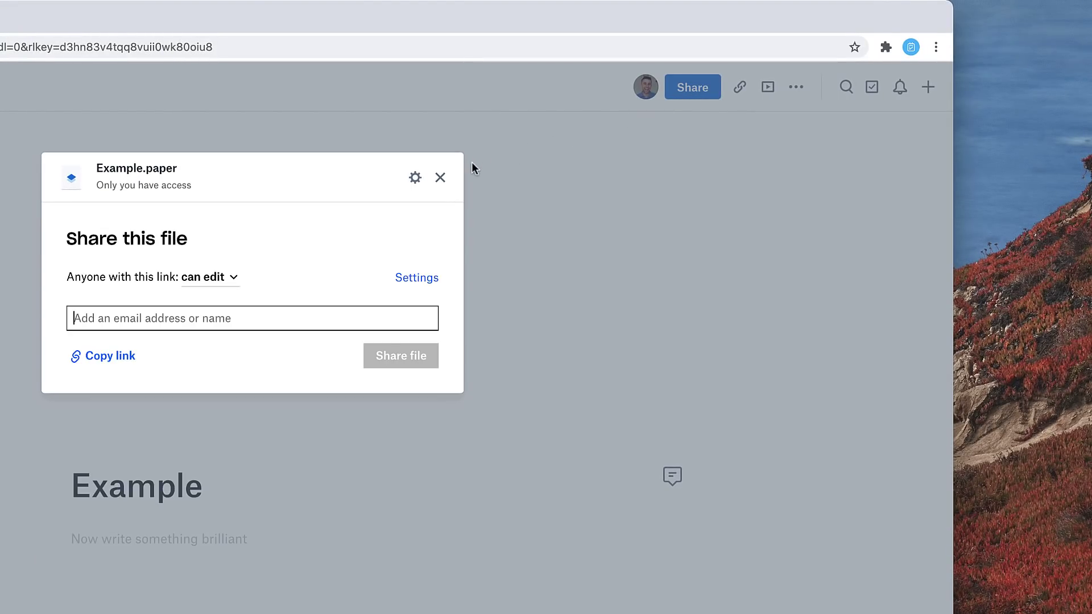
left_click(441, 178)
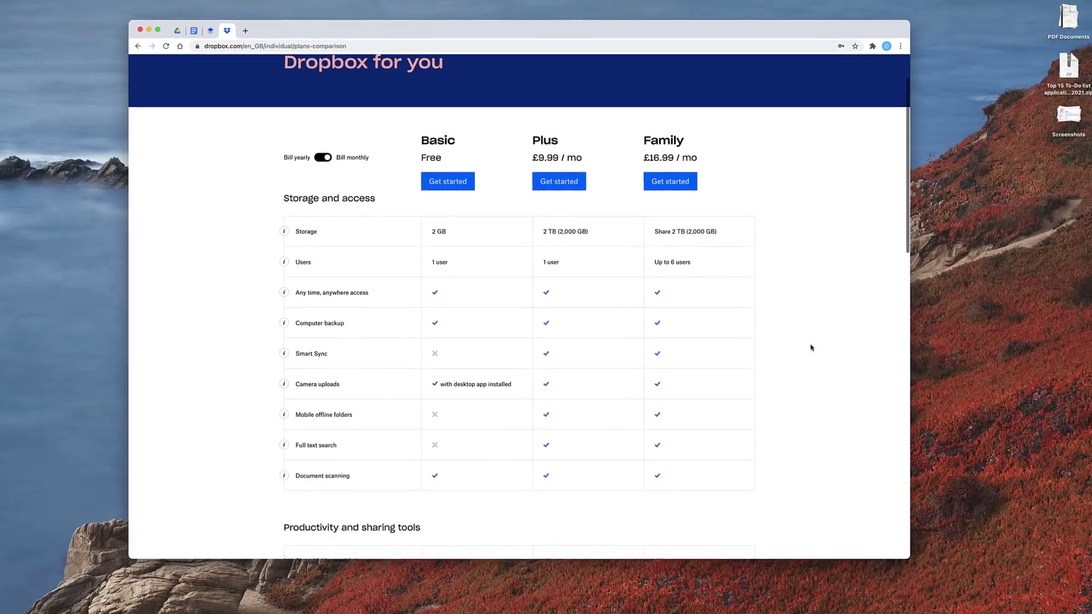
Scroll through the Basic, Plus and Family plan comparison table
scroll(812, 341, "down", 1)
scroll(811, 341, "down", 2)
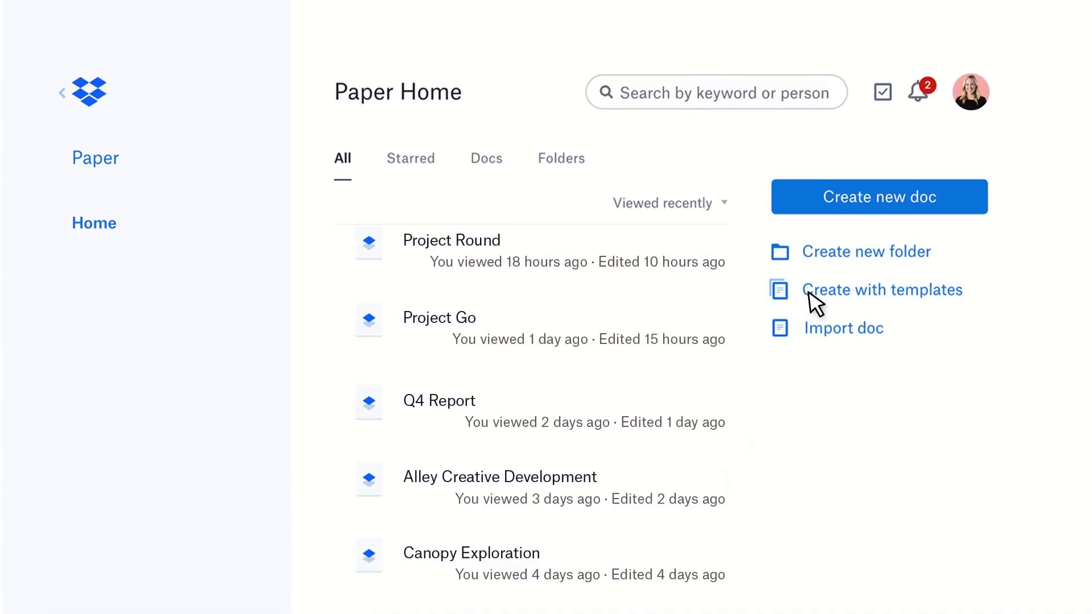
Create a new doc from the Meeting notes template
left_click(814, 301)
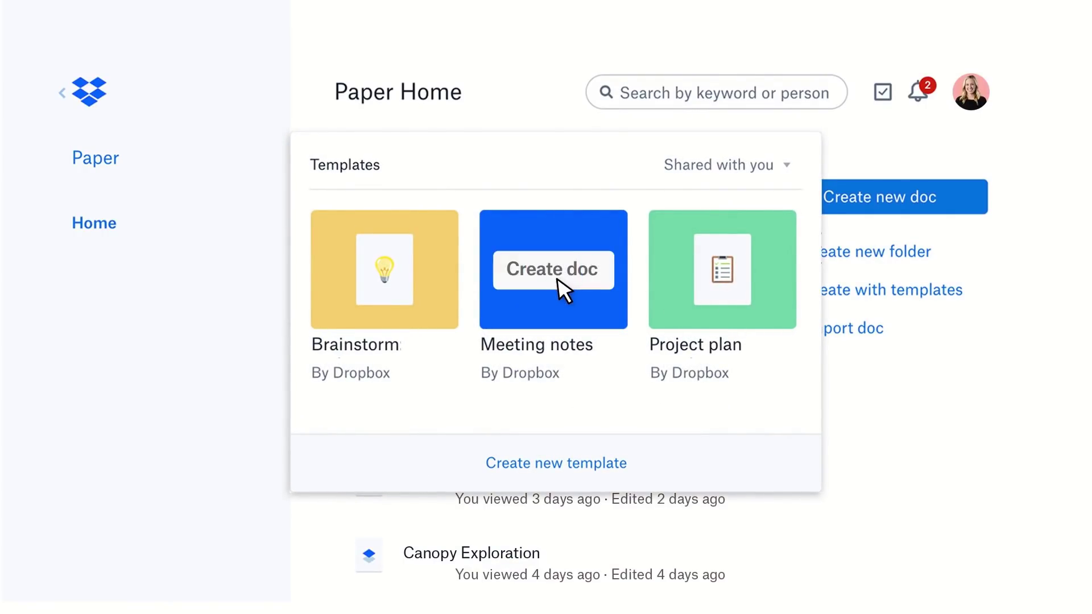
left_click(560, 275)
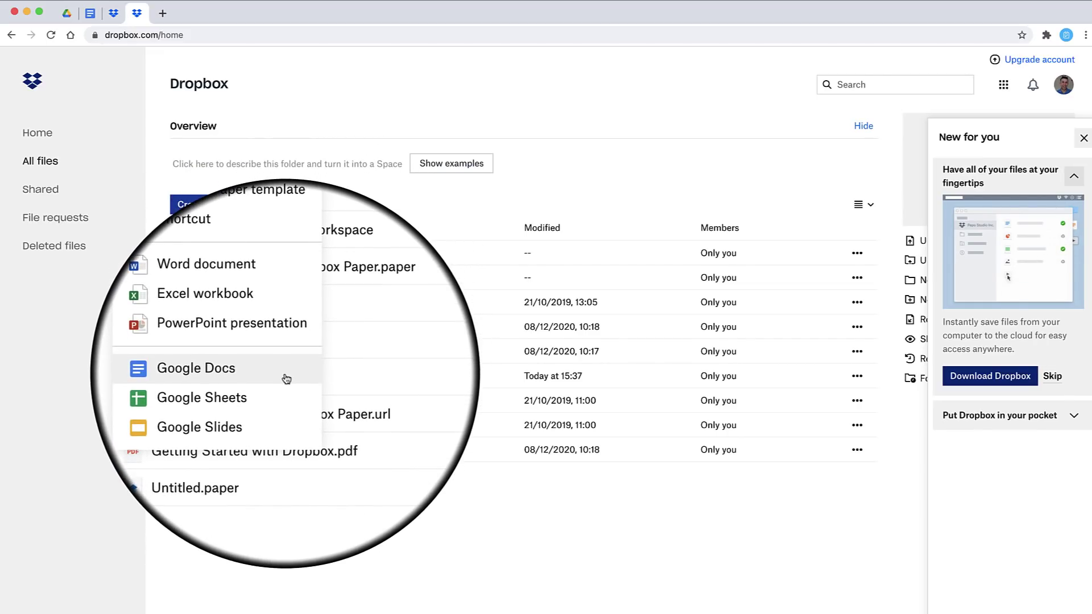
Dismiss the new-file menu and open Untitled.paper from All files
left_click(390, 370)
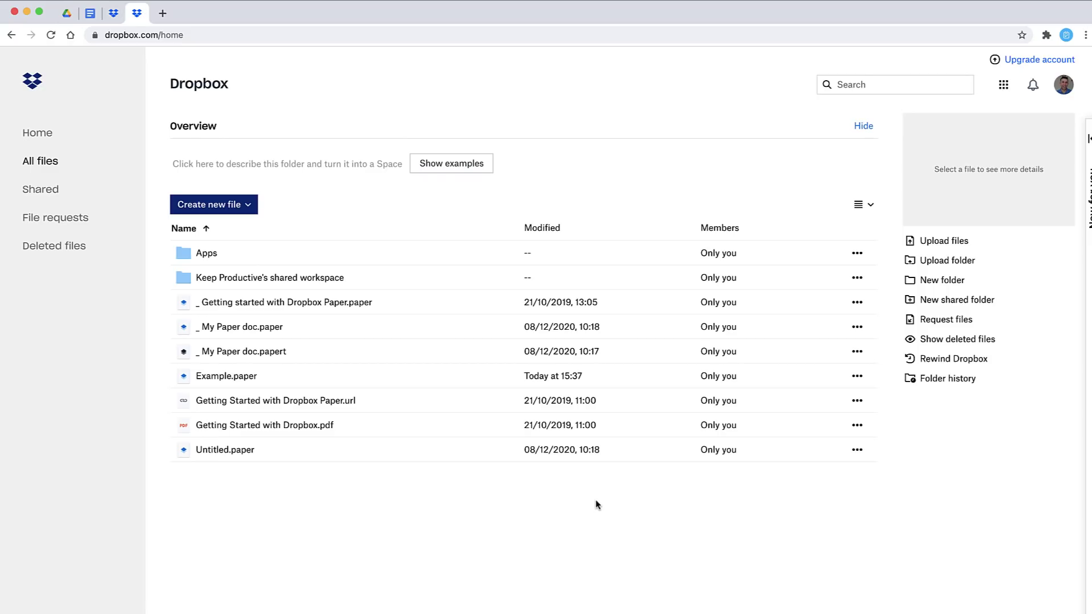
left_click(225, 450)
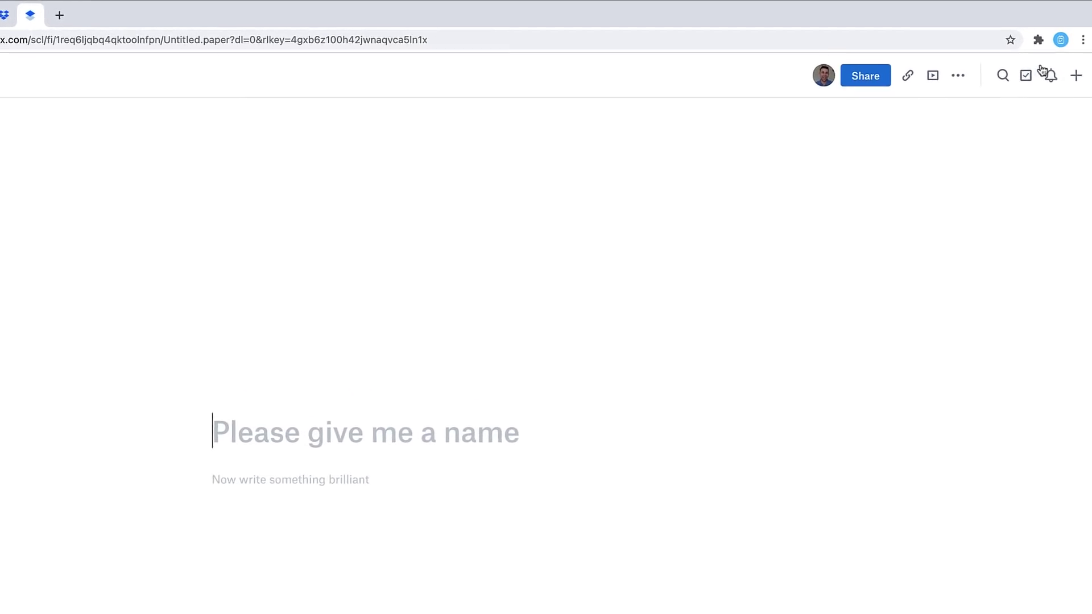
Show the Things to do list and sort the to-dos By date
left_click(1026, 75)
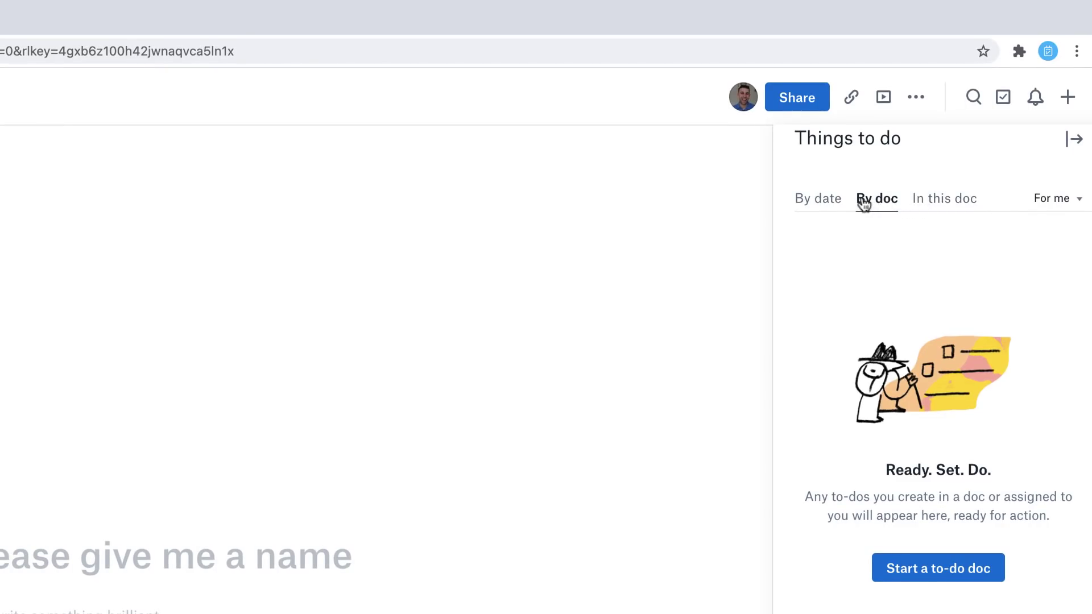
left_click(1042, 200)
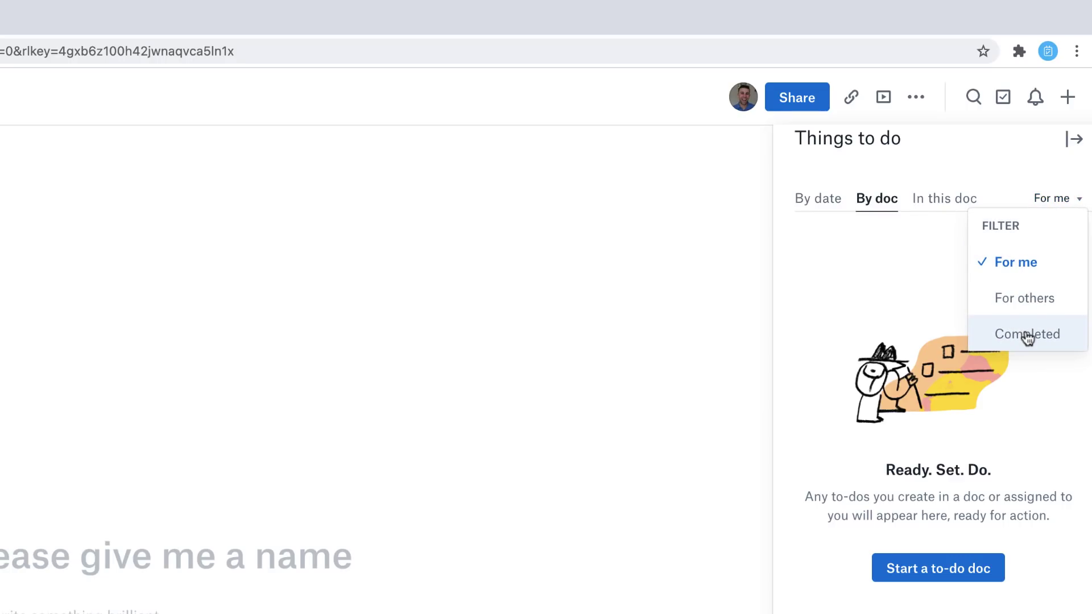
left_click(814, 200)
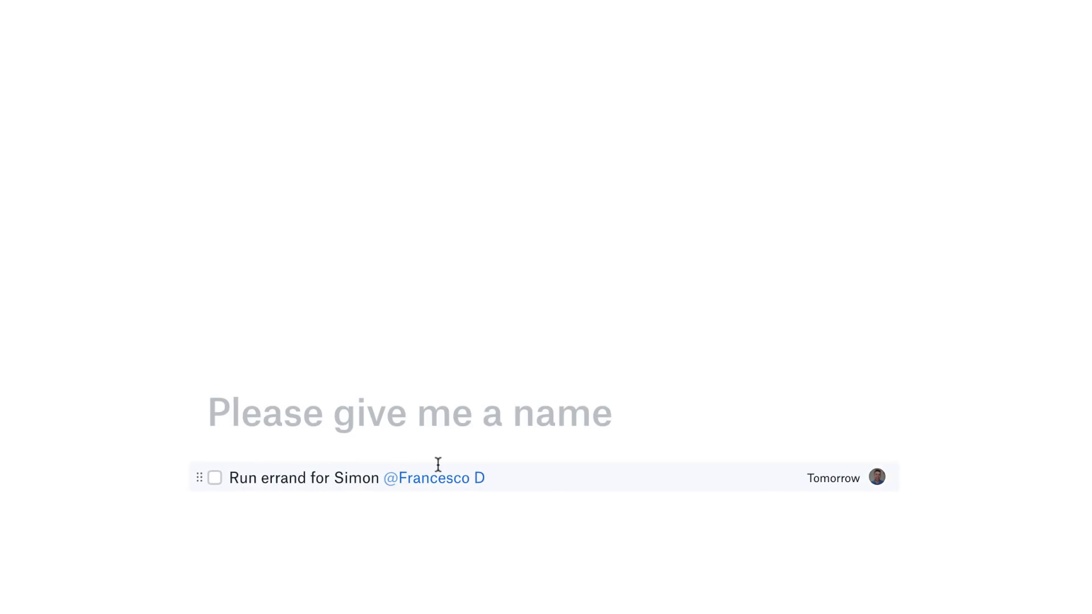
Start a comment on the errand to-do row
mouse_move(849, 478)
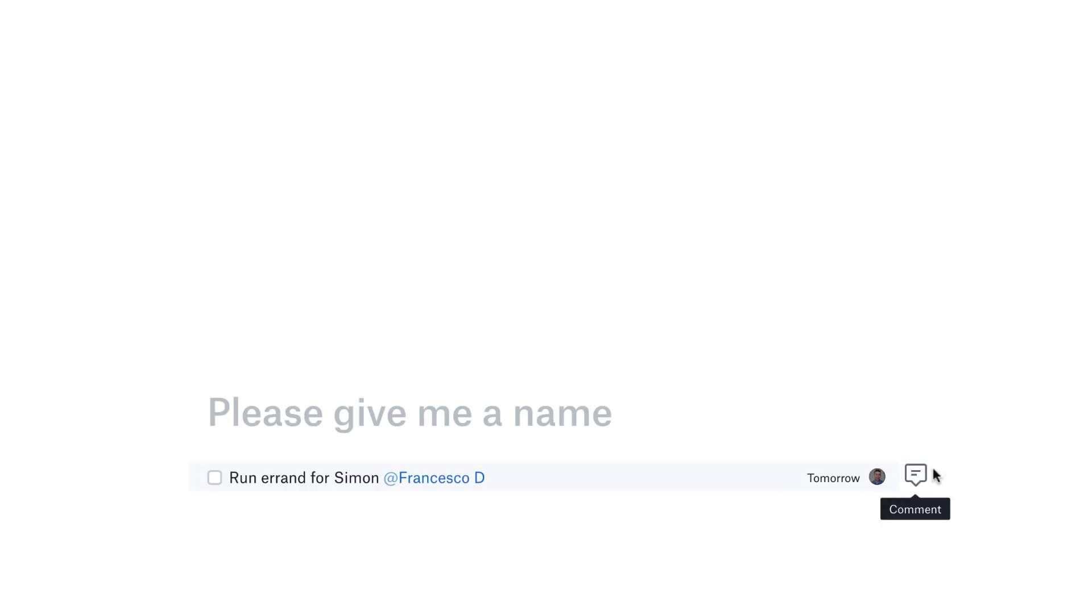
left_click(915, 474)
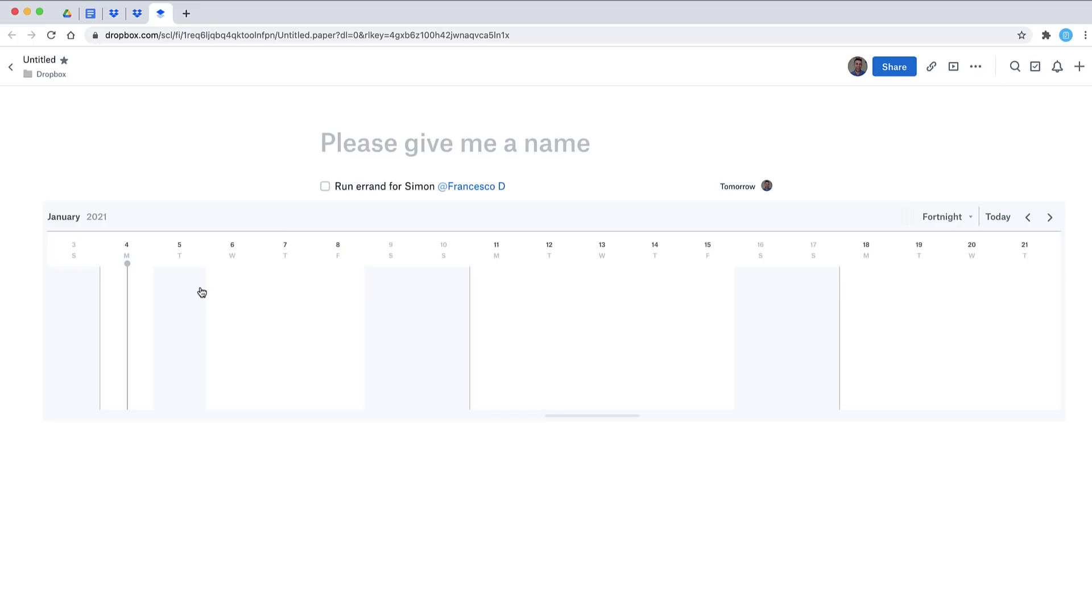
Add a timeline bar spanning 5–10 Jan and switch the timeline to Month view
left_click_drag(202, 292, 434, 290)
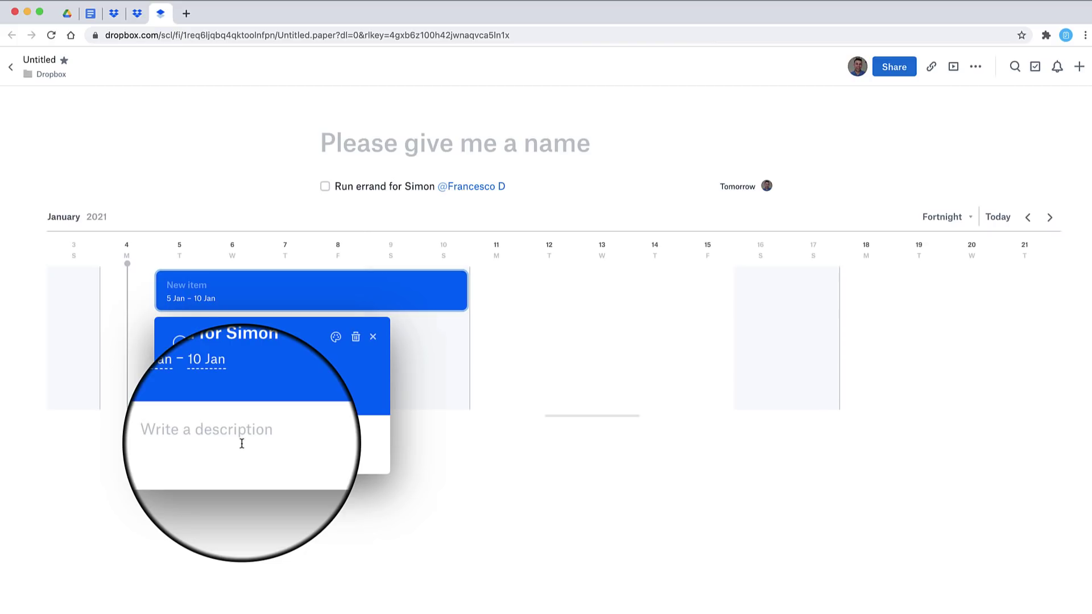
left_click(941, 216)
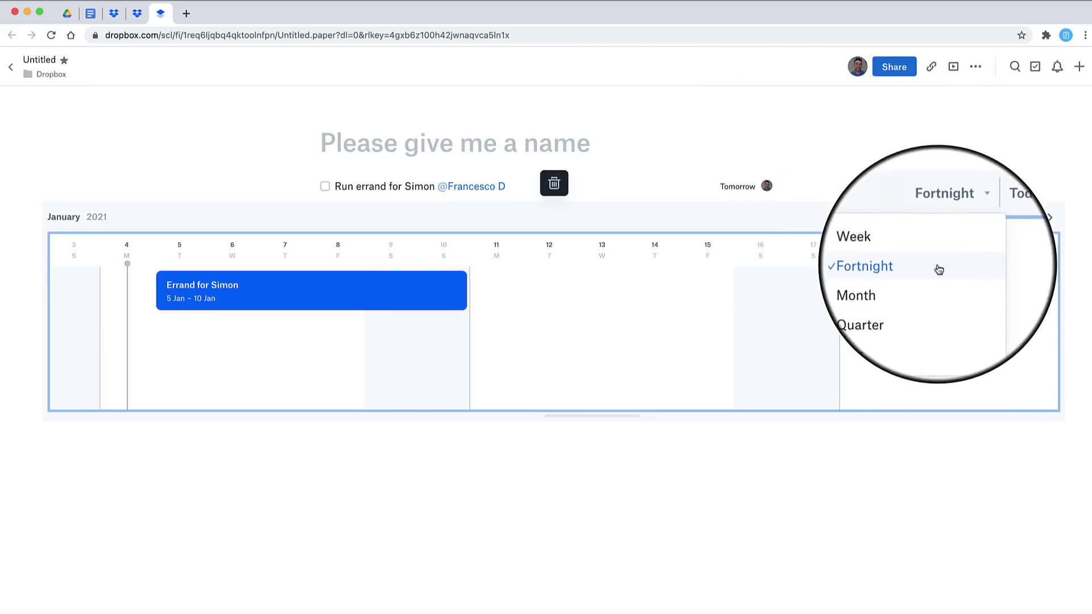
left_click(932, 284)
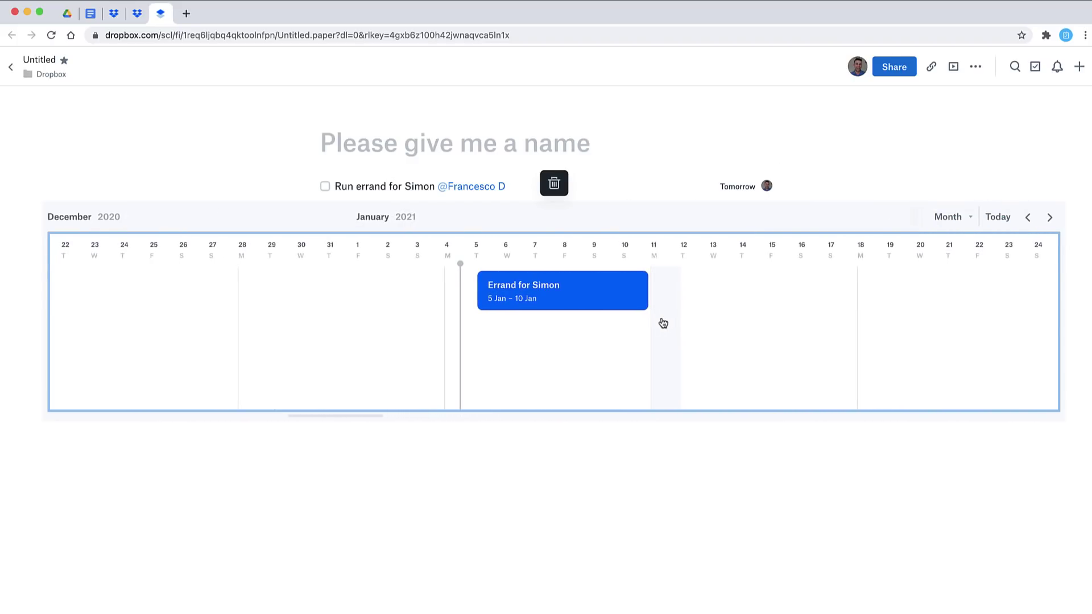
scroll(682, 254, "up", 4)
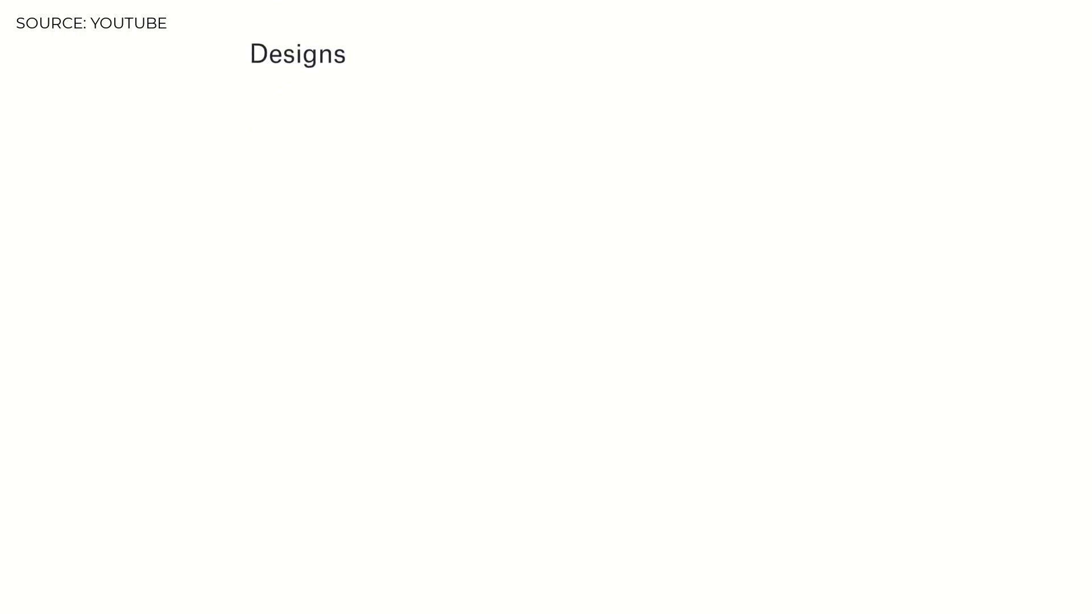
Move the snake logo image between the image rows and play the Better Together soundtrack
left_click_drag(637, 182, 564, 399)
scroll(564, 399, "down", 4)
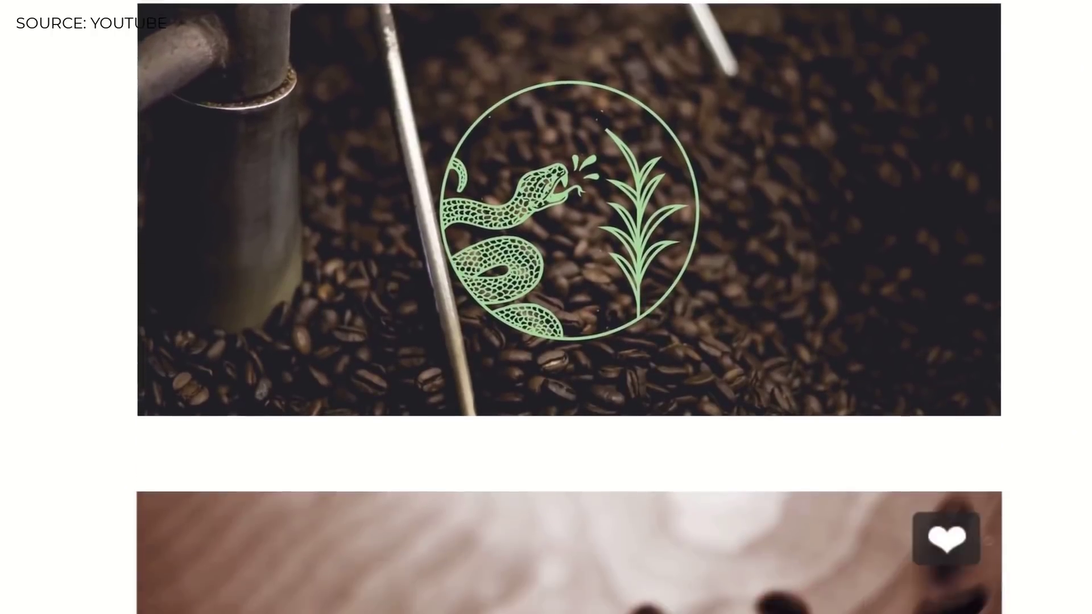
scroll(268, 590, "down", 12)
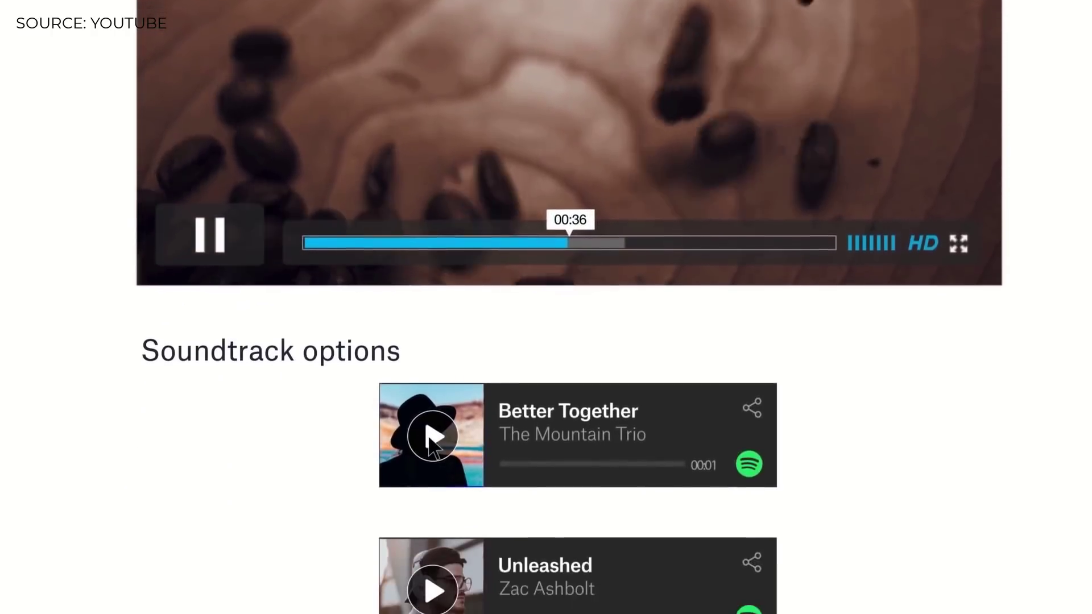
left_click(432, 363)
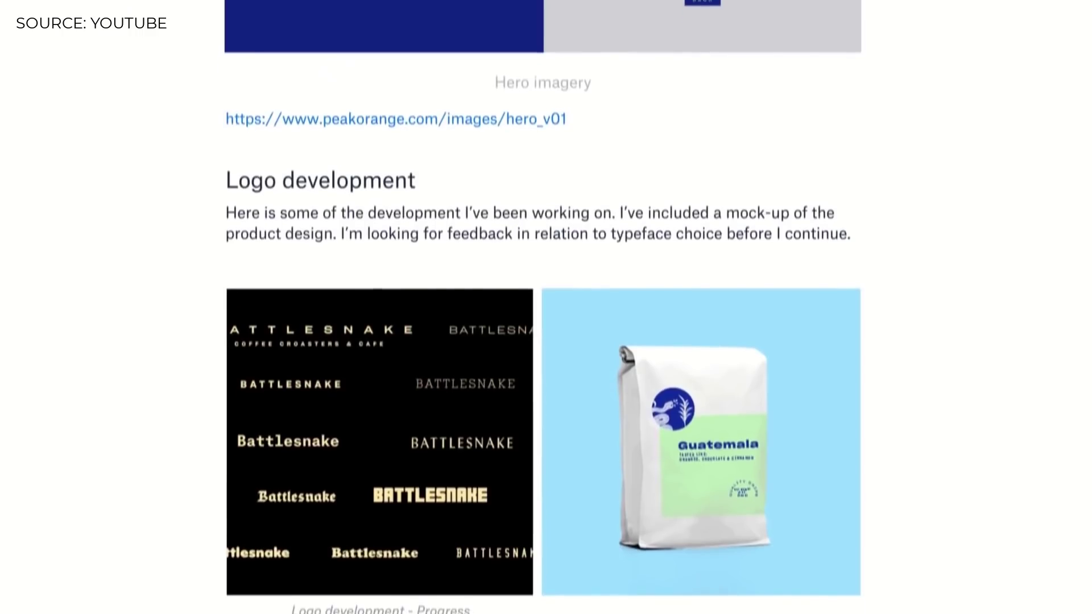
Type 'you ok to handle that?' further down the doc
scroll(543, 307, "down", 4)
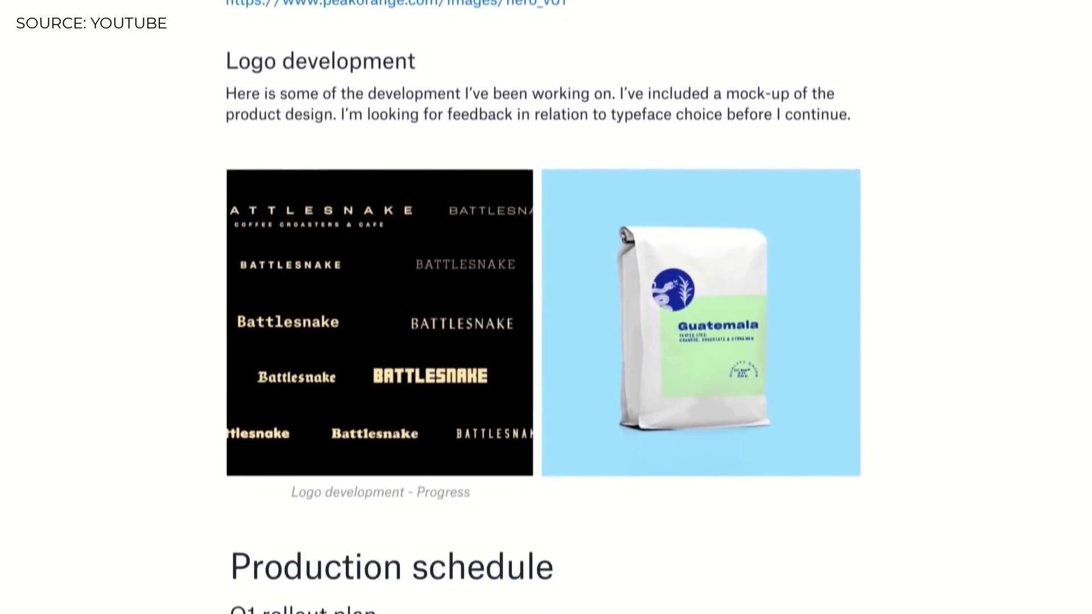
scroll(543, 307, "down", 4)
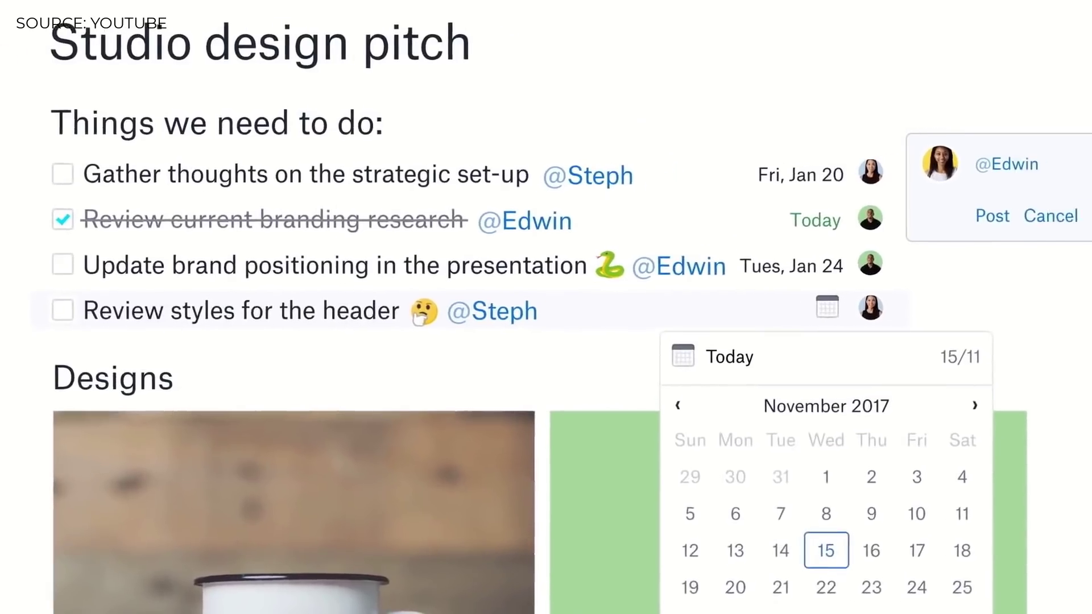
type("you ok to handle that?")
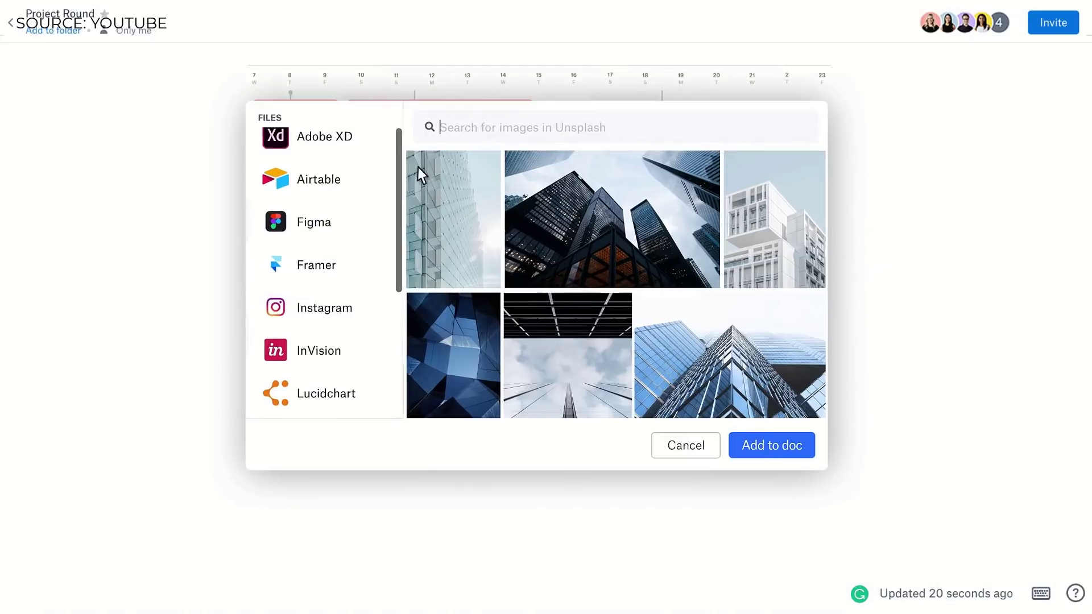
Insert the New Sketches images from Dropbox into the doc
scroll(341, 205, "up", 2)
left_click(296, 139)
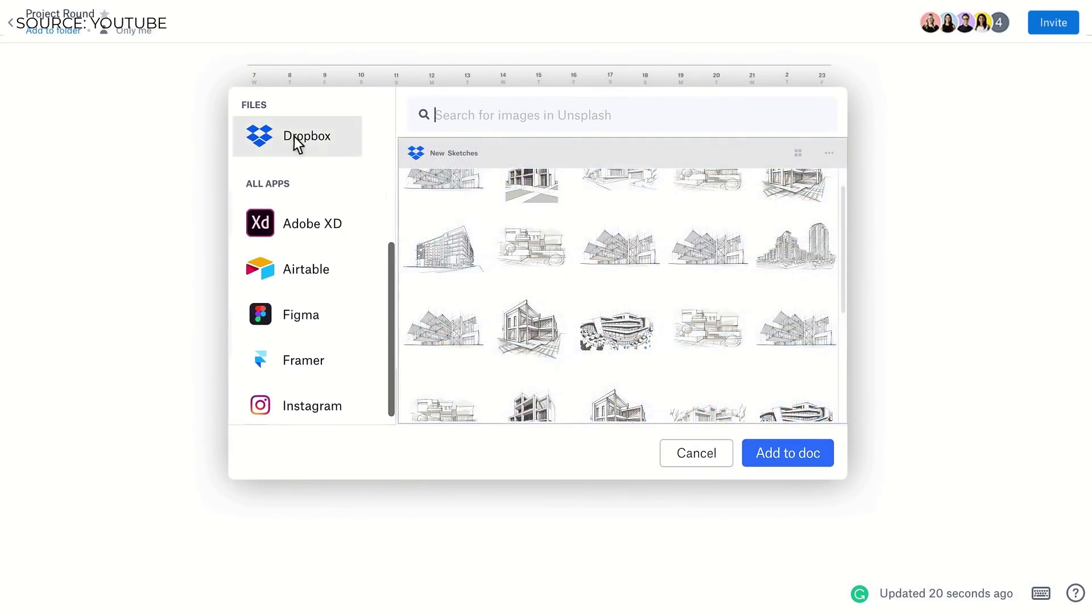
left_click(780, 445)
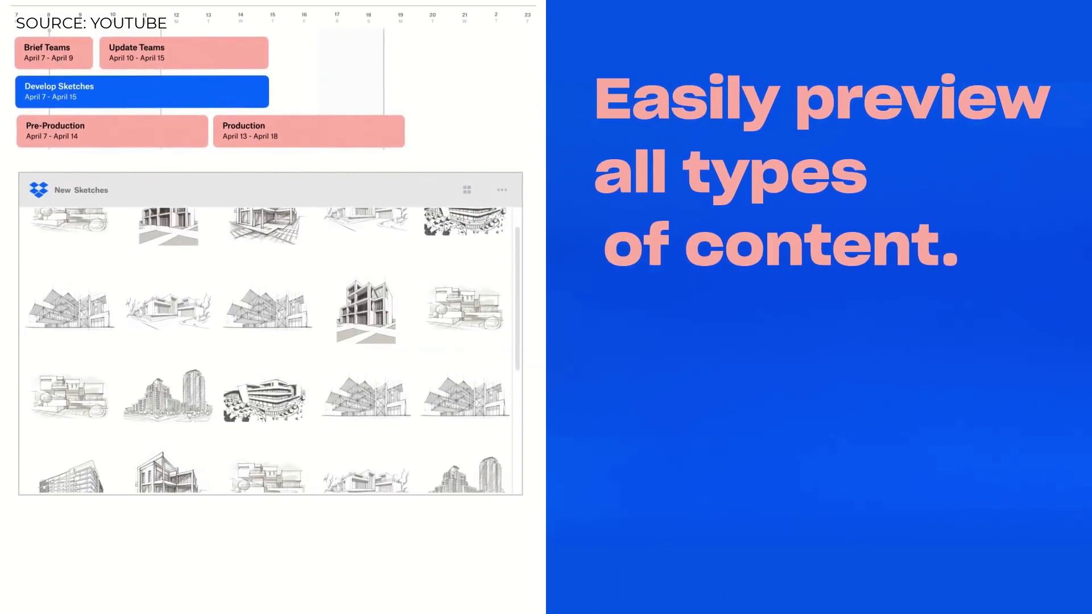